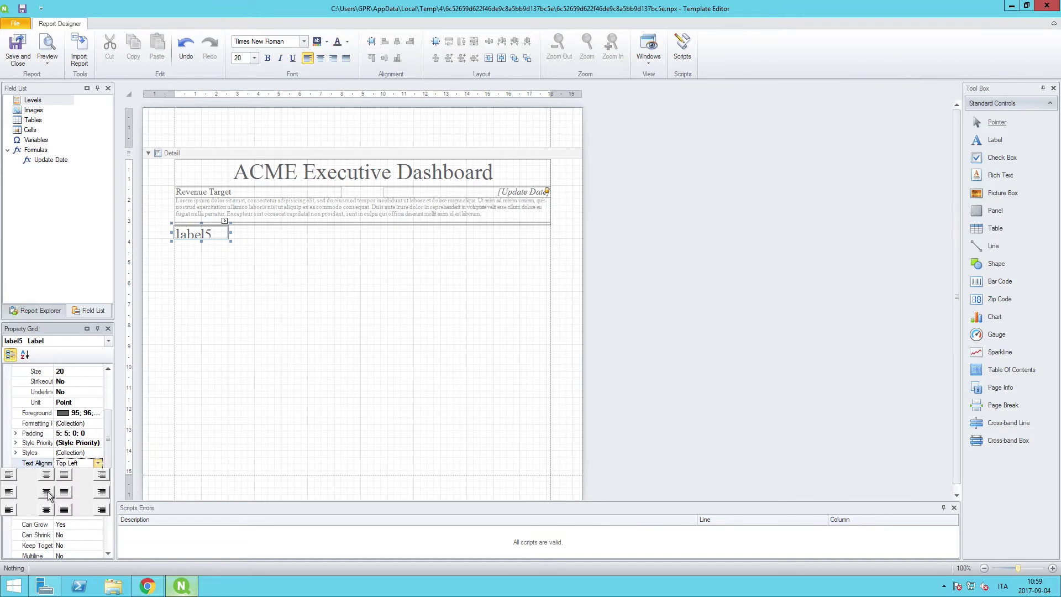
Align the label5 text to the middle center and set the label's size to height 100 and width 800
click(47, 491)
scroll(62, 496, down, 5)
scroll(63, 497, down, 2)
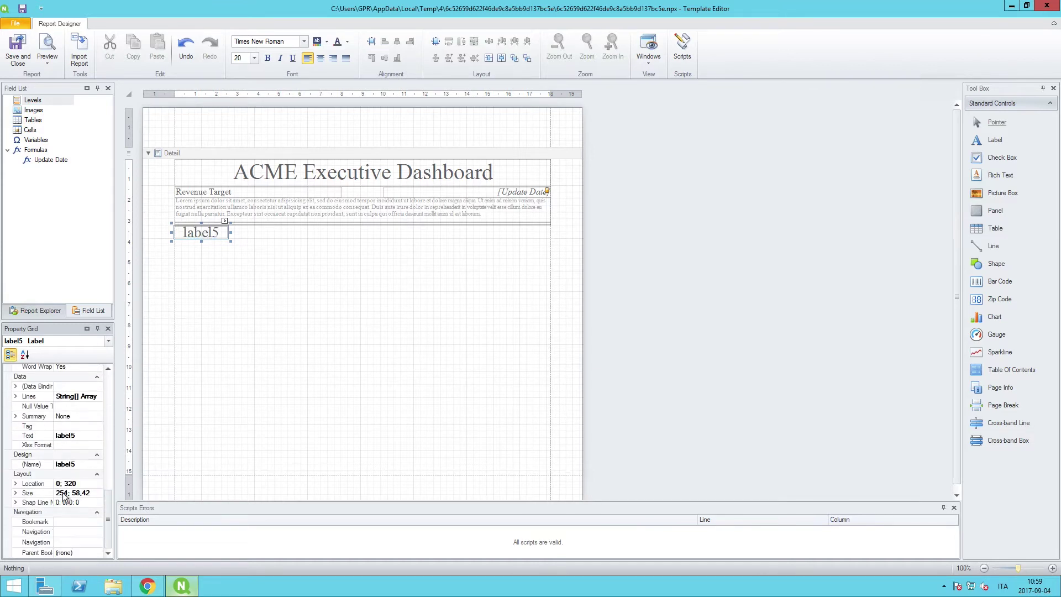
click(16, 493)
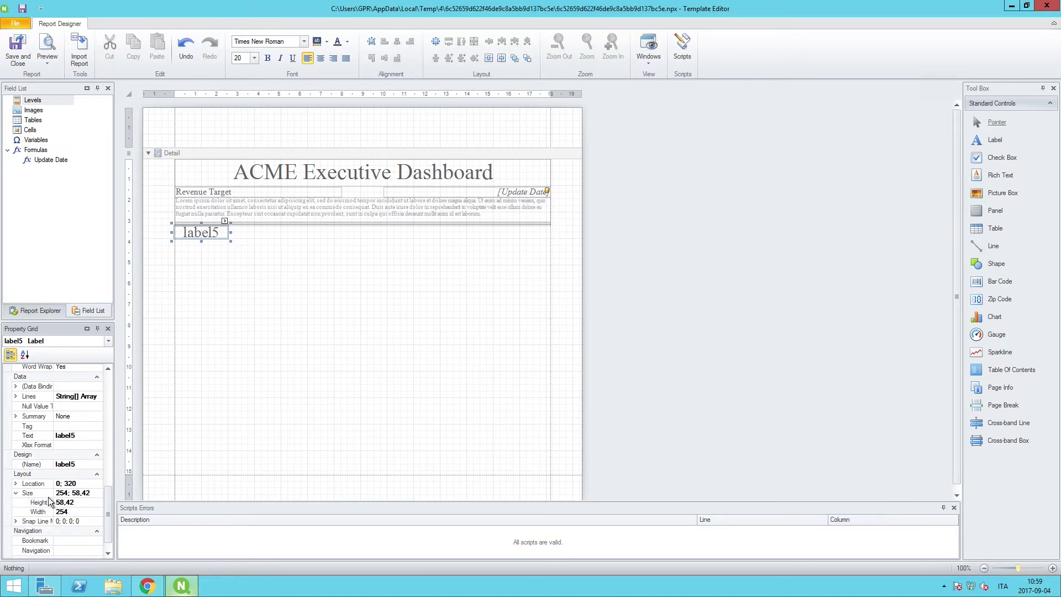
click(58, 502)
text(100)
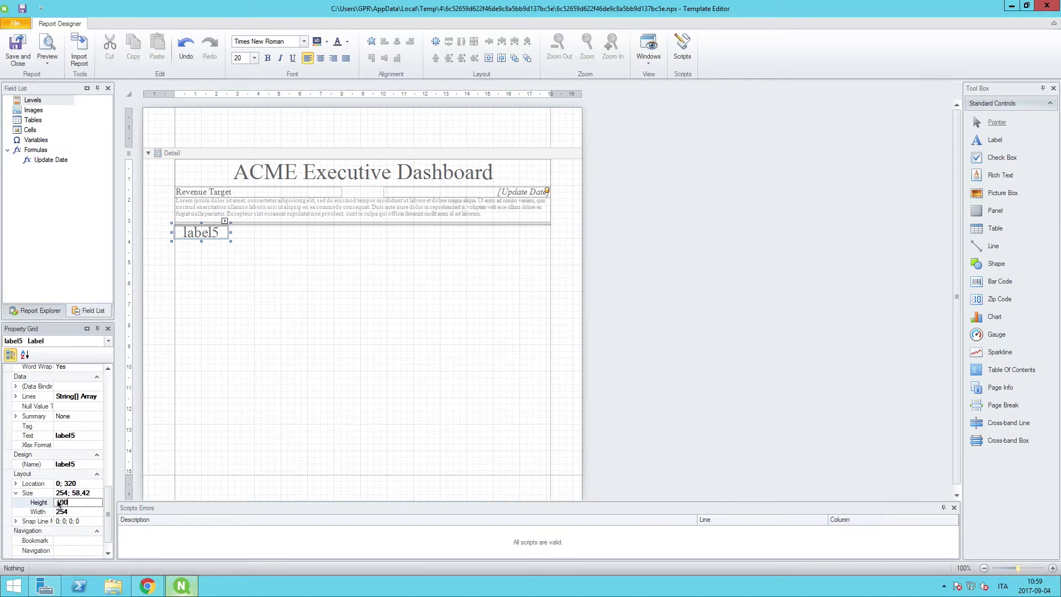
key(Tab)
text(800)
key(Tab)
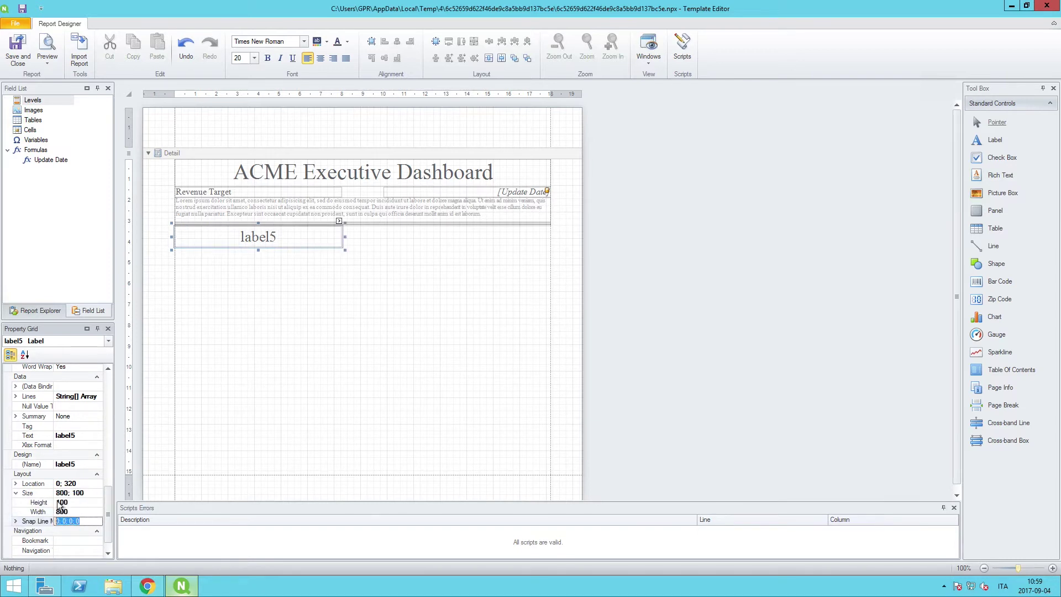
Replace the text of label5 with "Total Revenue:"
double_click(258, 236)
text(Tota)
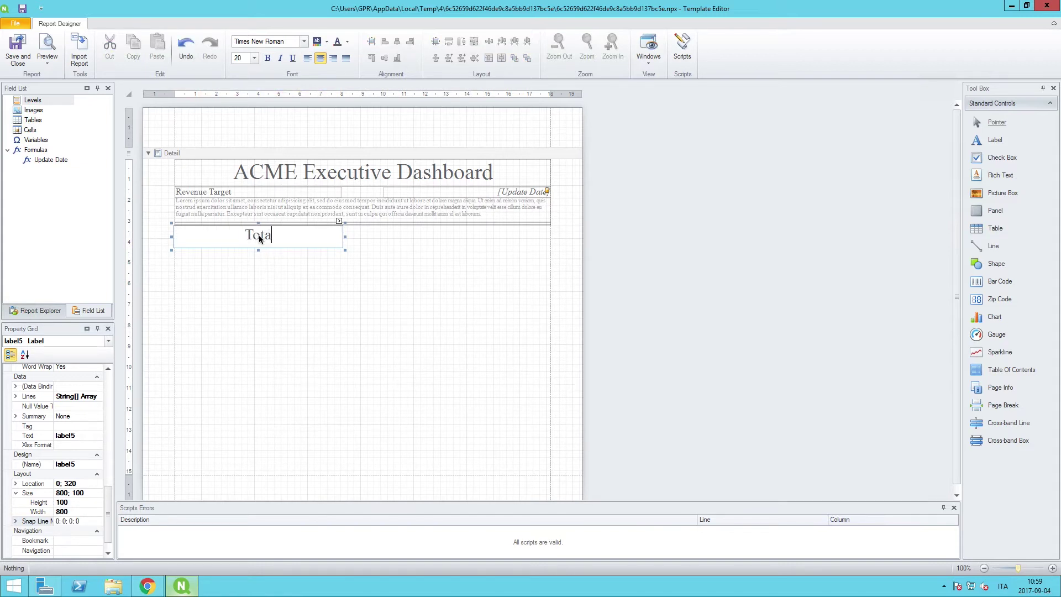
text(l Revenue:)
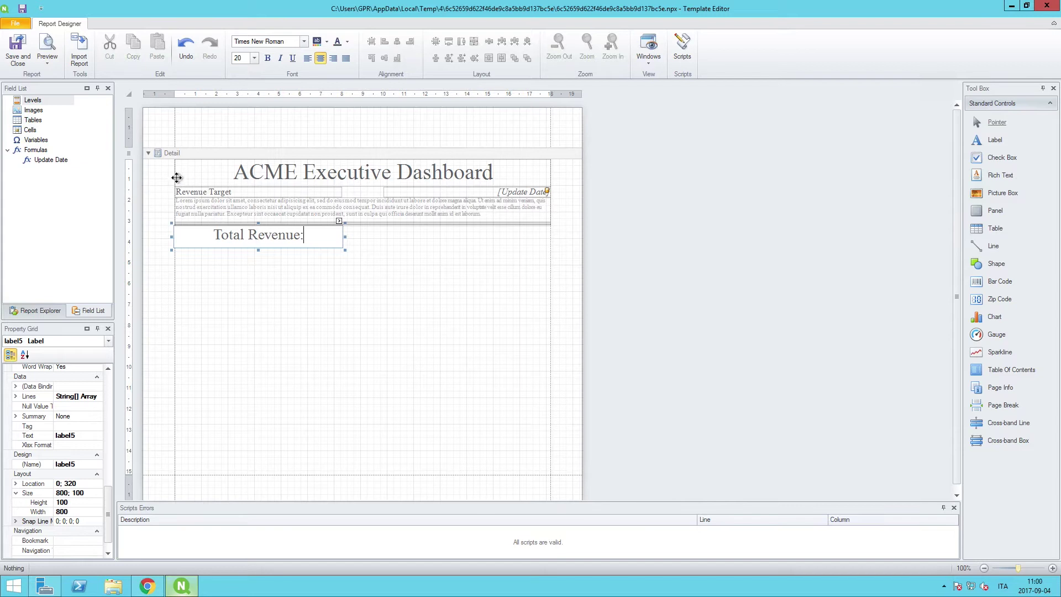
Add a formula named Total Revenue with the expression =num(Sum([Sales Quantity]*[Sales Price]), '$#,##0')
right_click(33, 151)
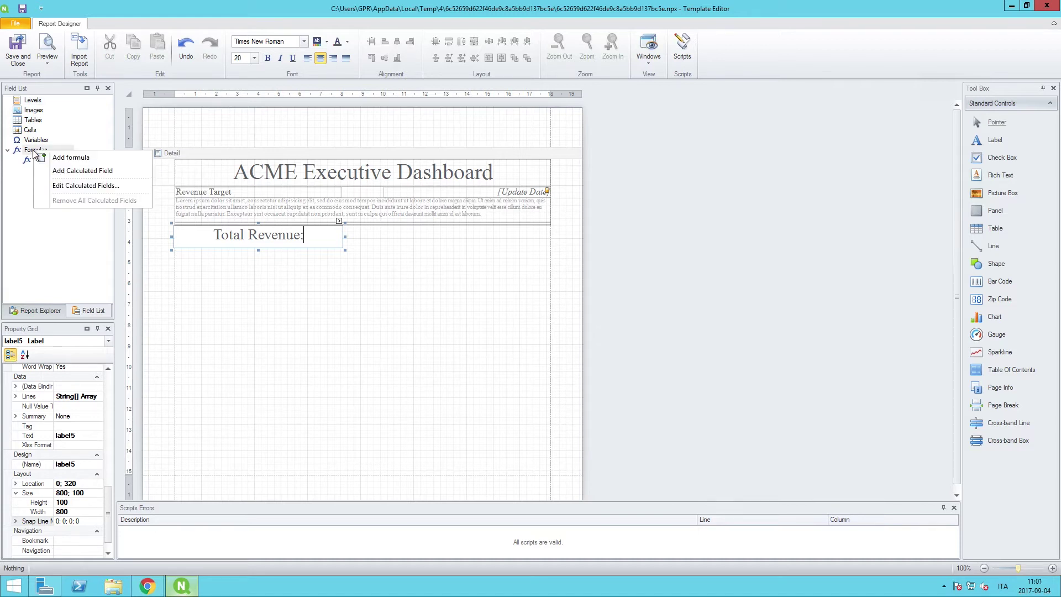
click(70, 158)
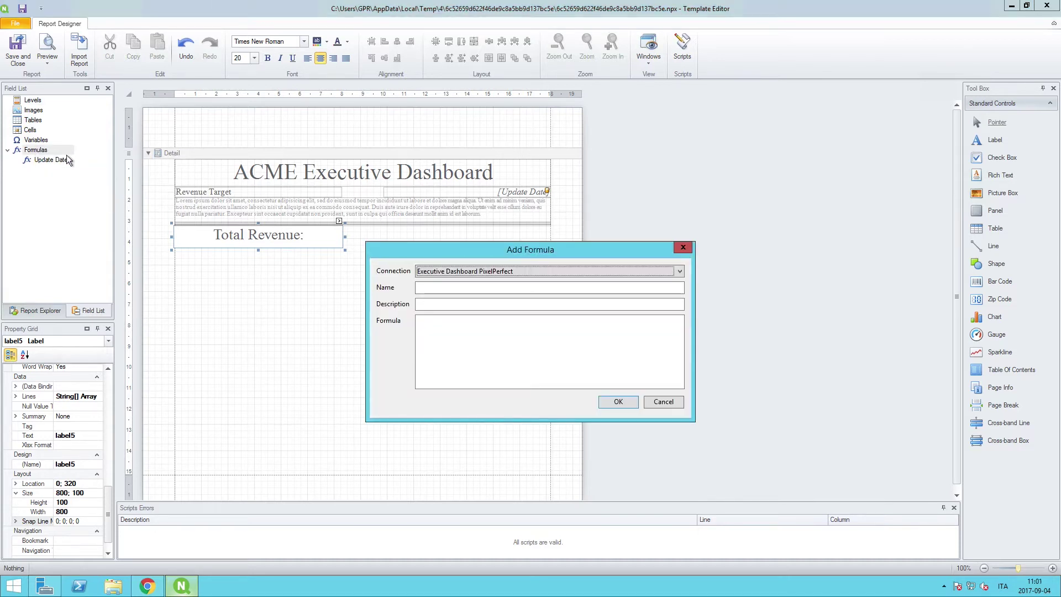
click(429, 287)
text(Total Revenue)
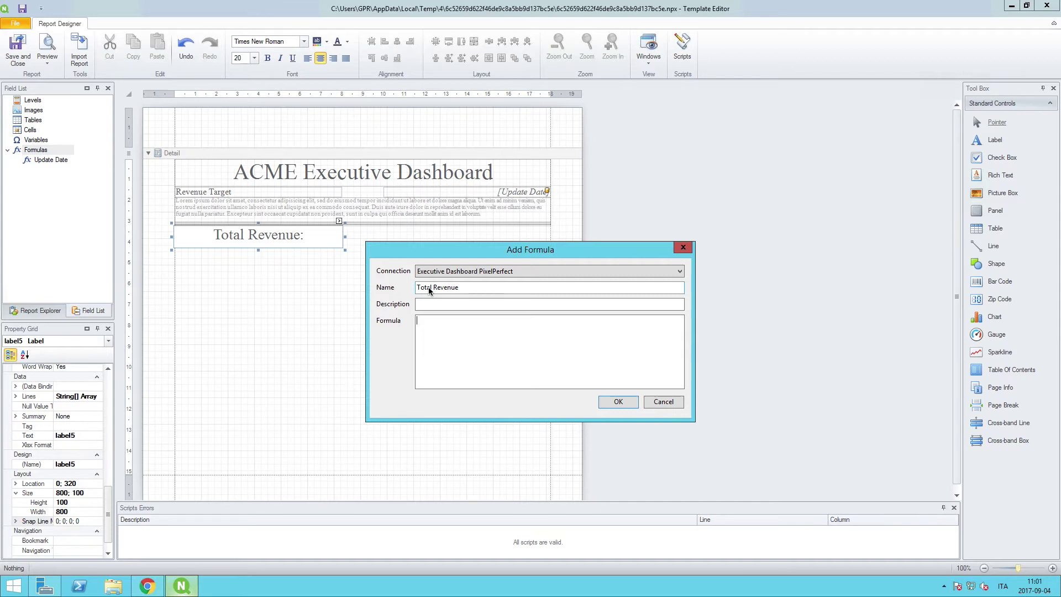
text(=num(Sum([Sales Quantity]*[Sales Price]), '$#,##0'))
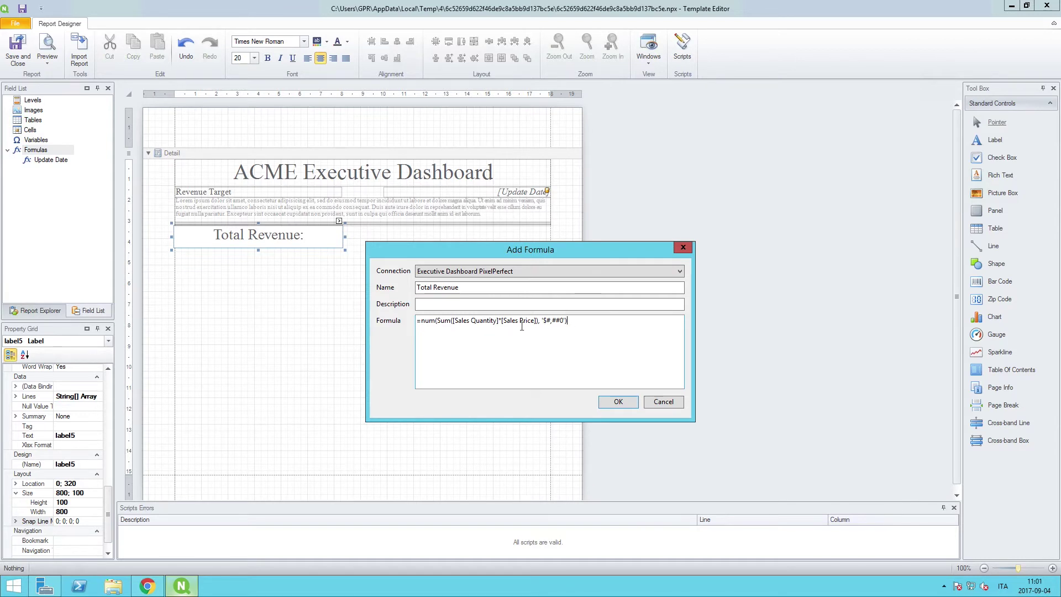
click(619, 402)
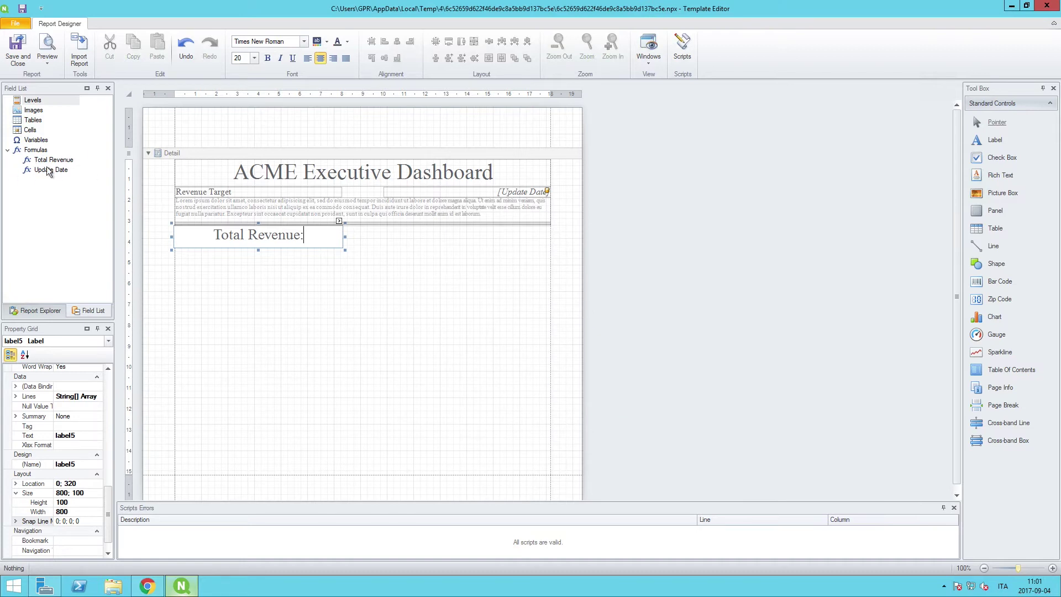
Place the Total Revenue formula in the report directly below the "Total Revenue:" label, with font size 20
drag(47, 160, 203, 258)
scroll(109, 426, down, 3)
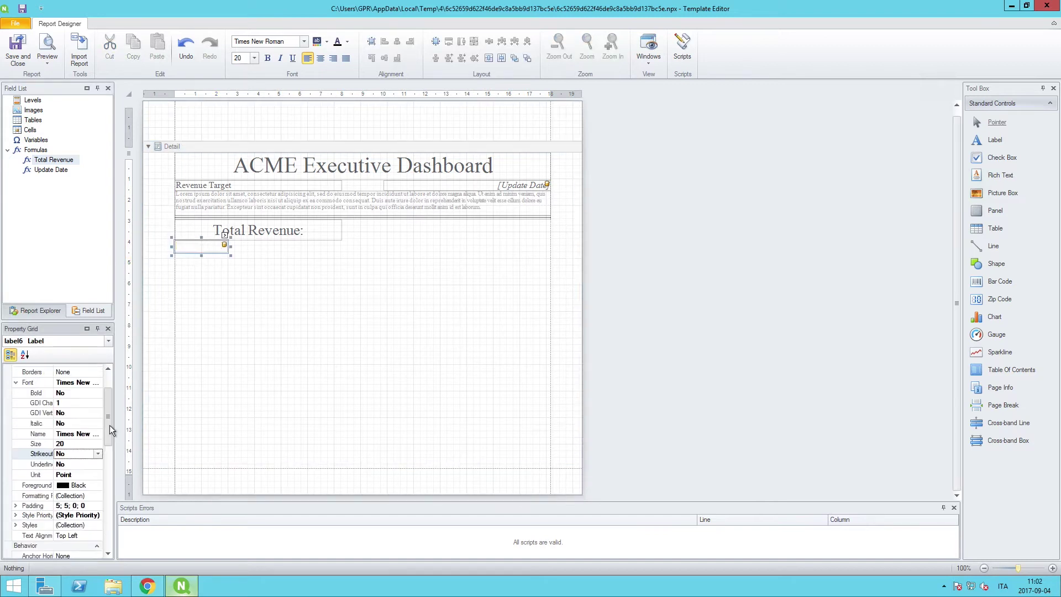
Set the Total Revenue field's foreground to a new custom color with red 97, green 167 and blue 41
click(97, 486)
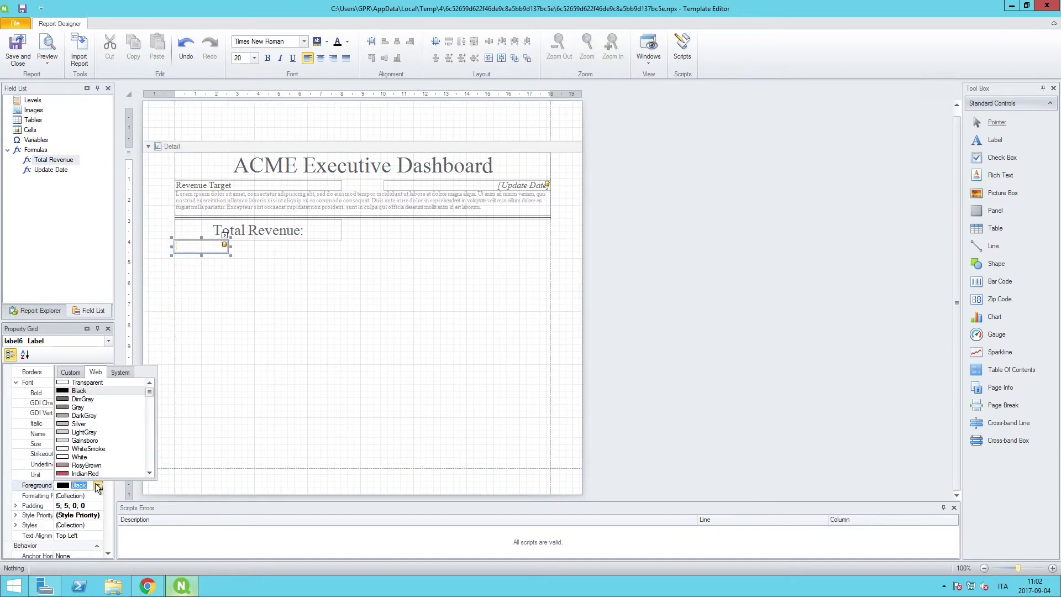
click(70, 372)
click(85, 456)
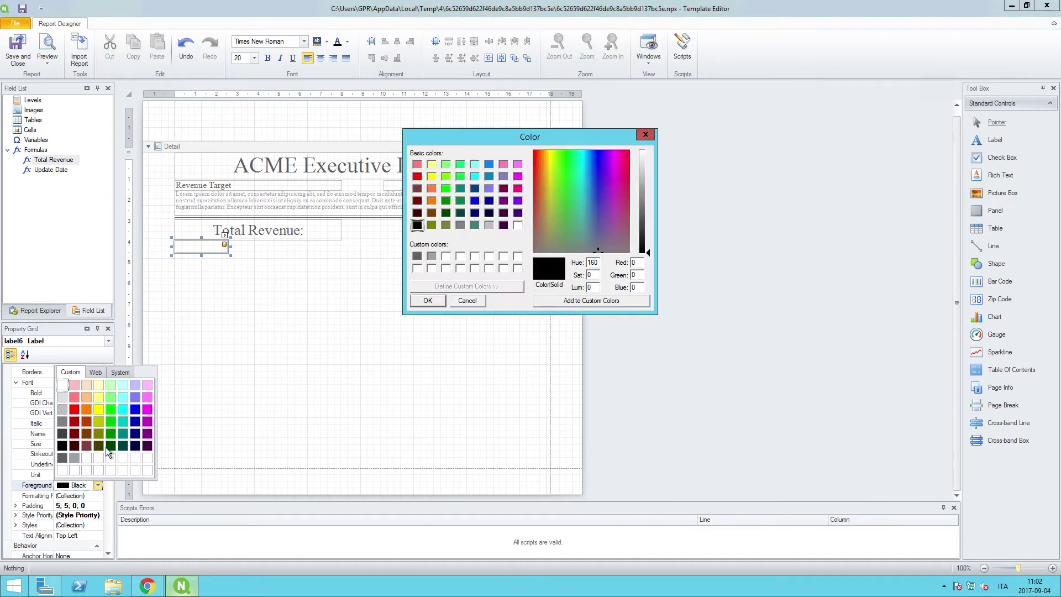
click(446, 256)
double_click(637, 263)
text(97)
key(Tab)
text(167)
key(Tab)
text(41)
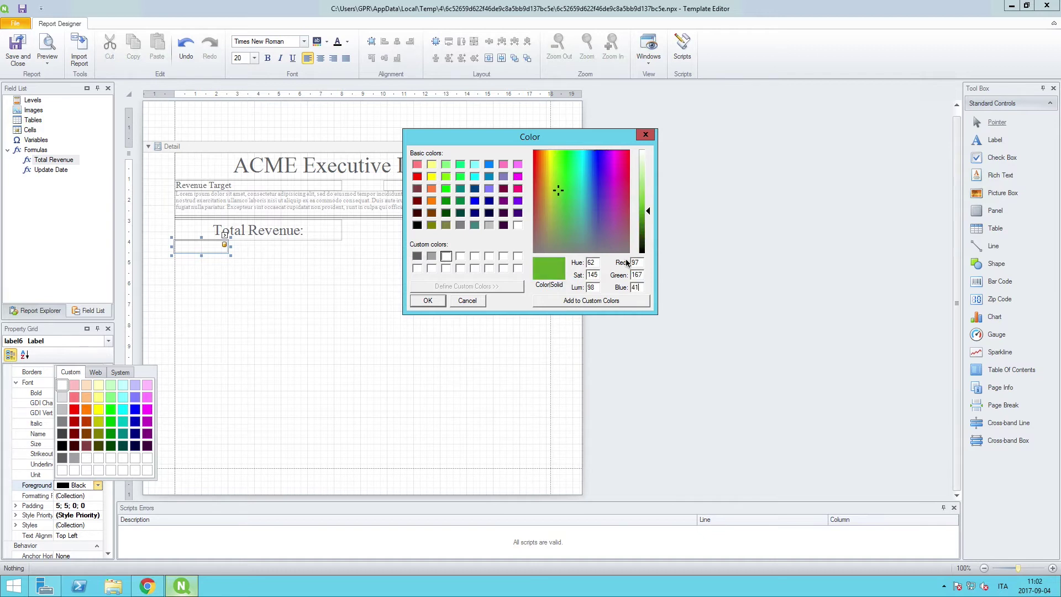
key(Tab)
click(615, 301)
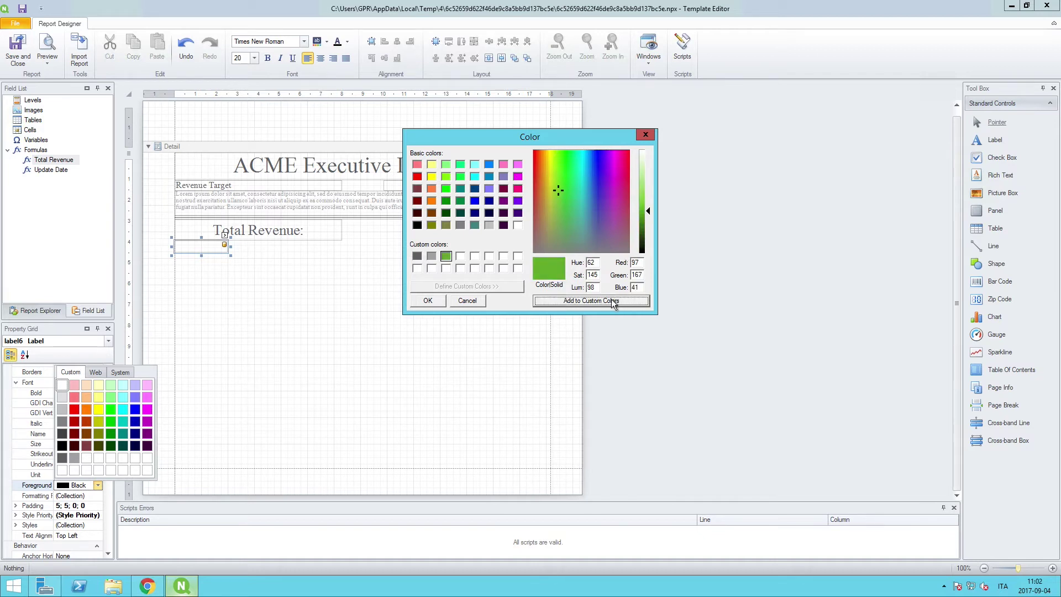
click(428, 300)
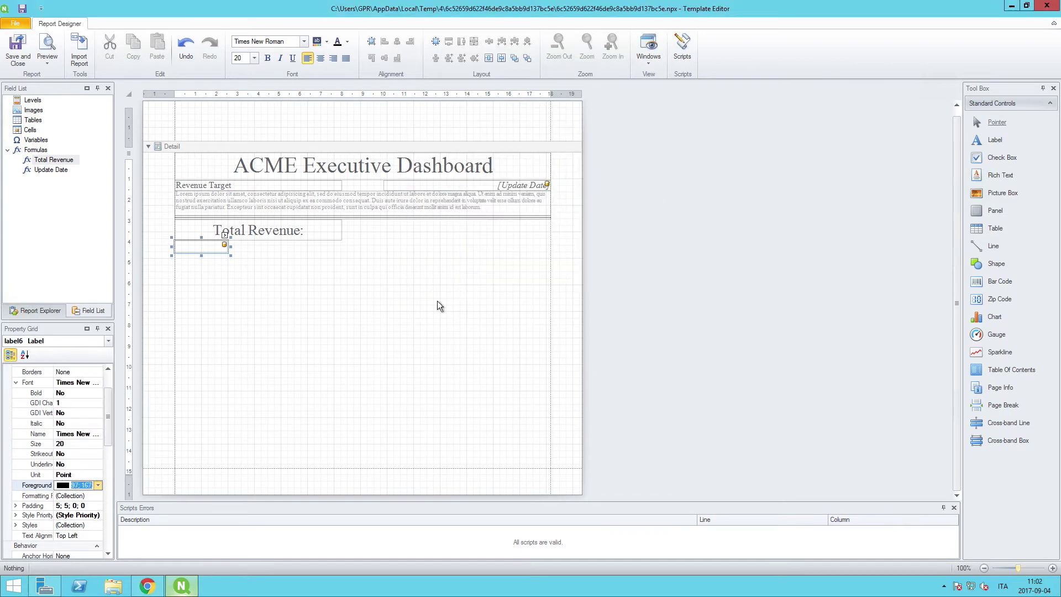
Align the Total Revenue field's text to the middle center and set its size to height 100 and width 800
click(85, 538)
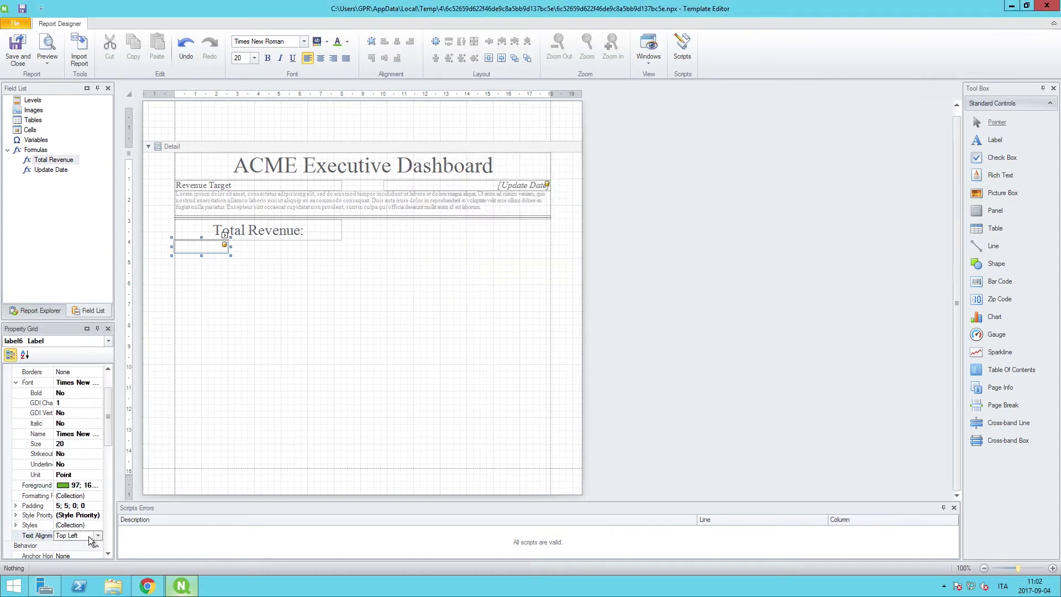
click(98, 535)
click(47, 507)
scroll(52, 485, down, 6)
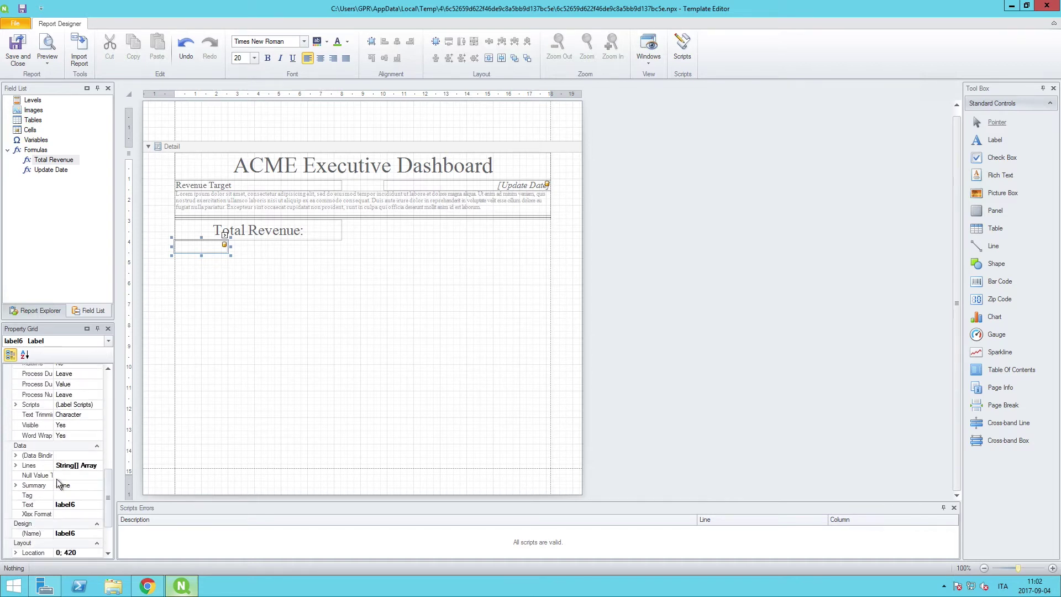
click(16, 492)
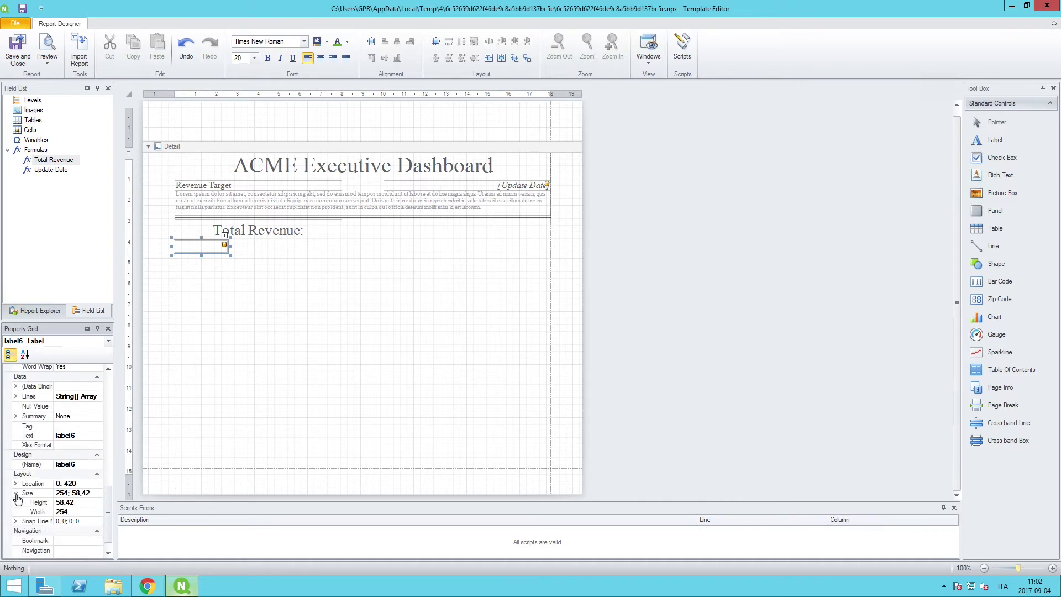
click(80, 502)
text(100)
key(Tab)
text(800)
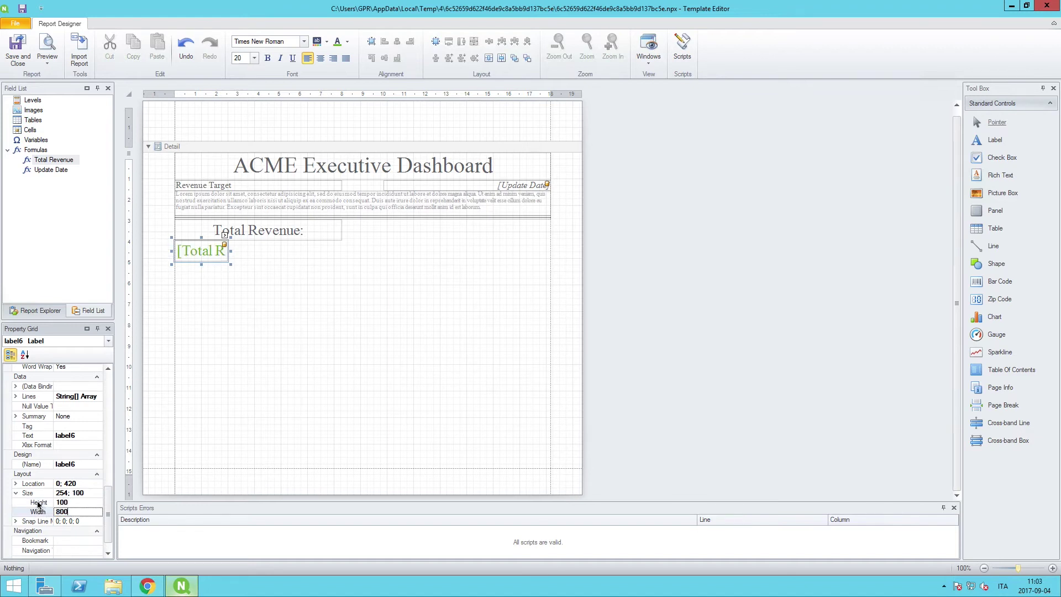
key(Tab)
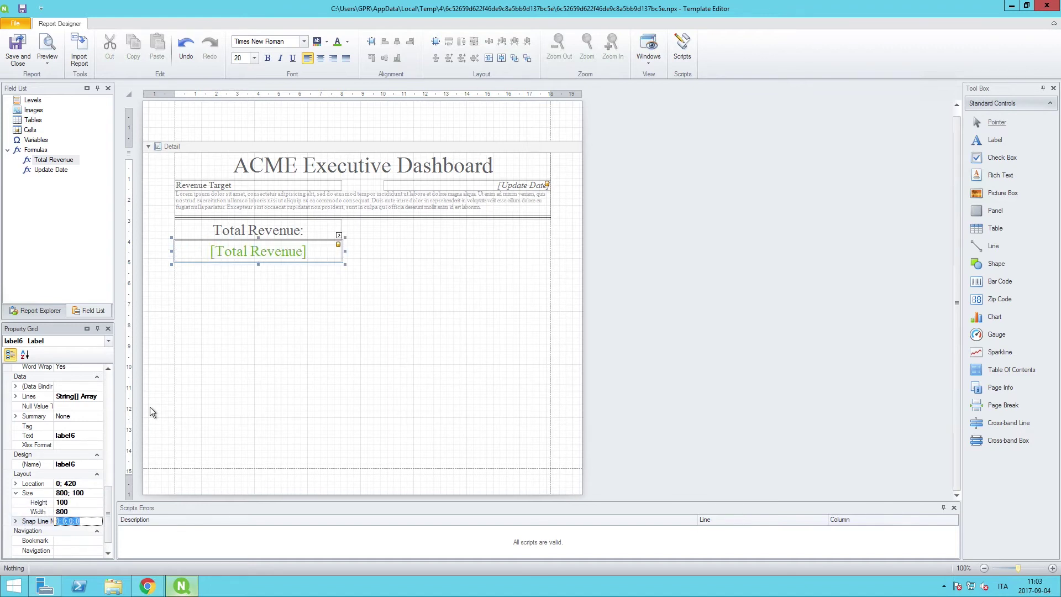
Give the Total Revenue field the custom currency format string "$ ###,#"
click(339, 236)
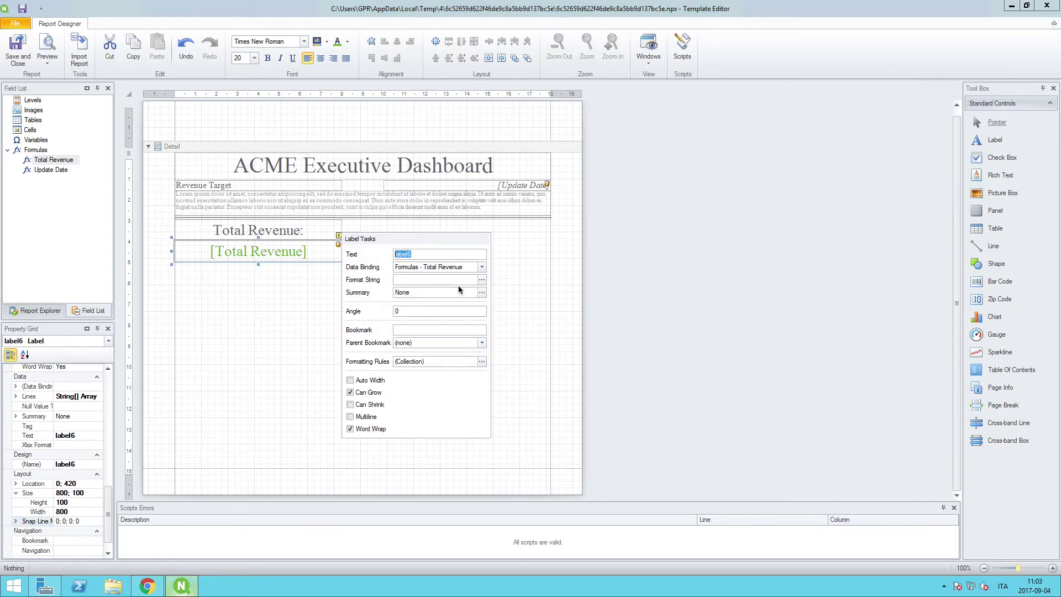
click(482, 280)
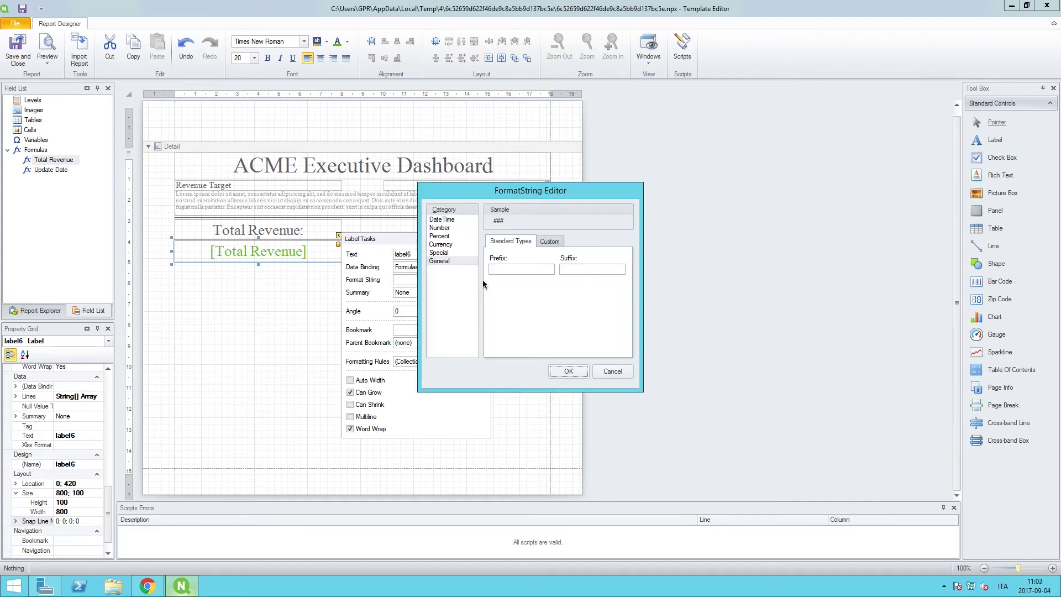
click(444, 245)
click(548, 241)
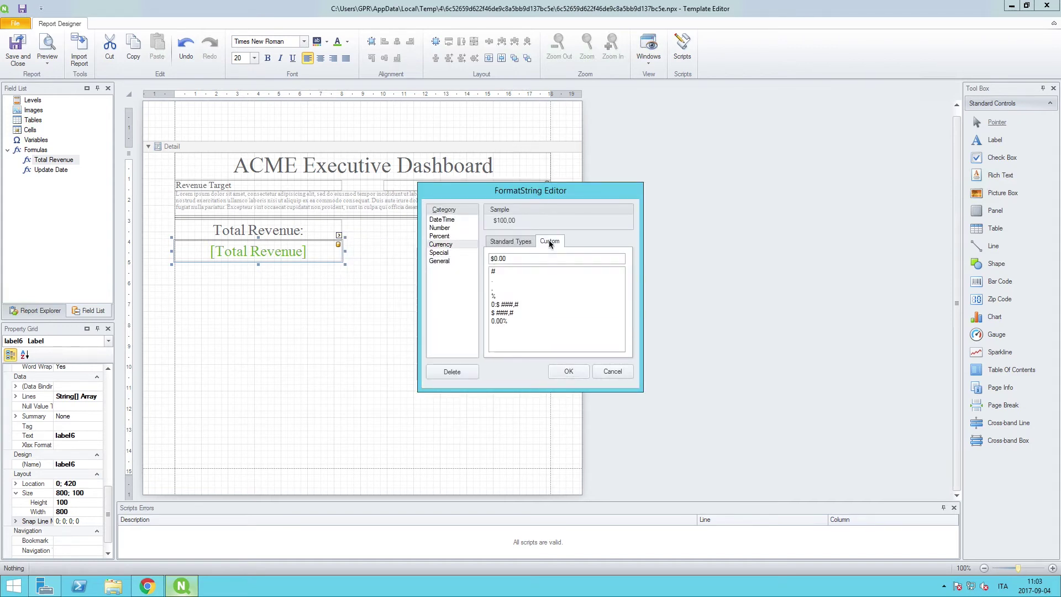
click(501, 314)
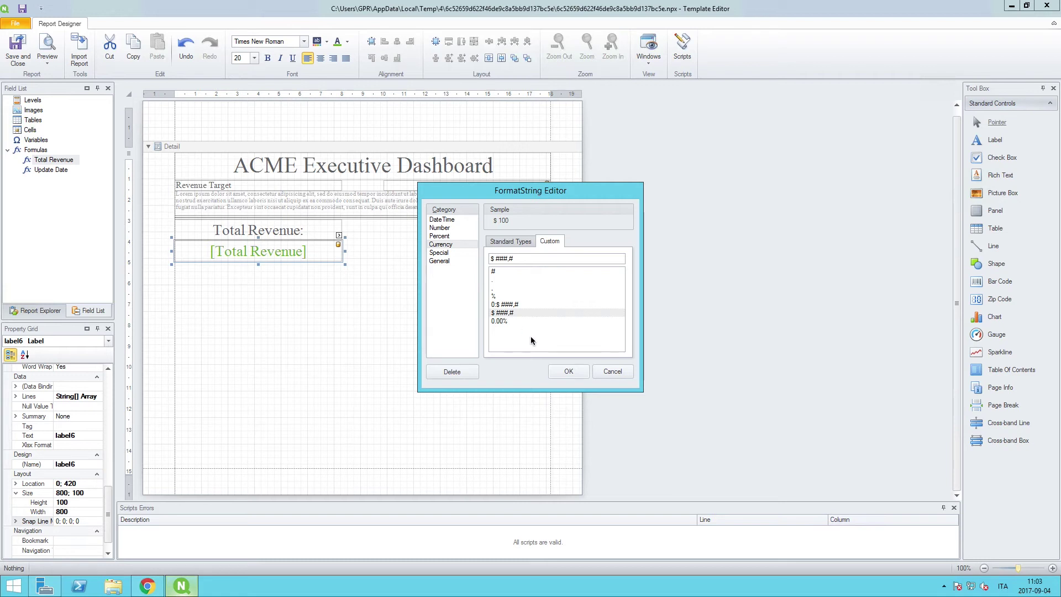
click(567, 371)
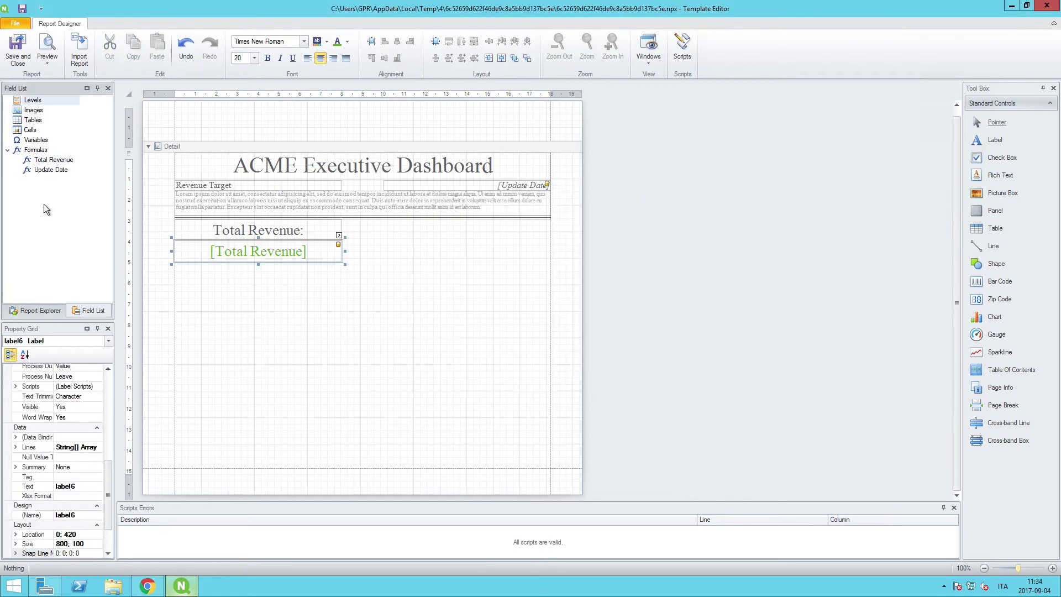
Add a formula named Revenue vs Last Year Revenue that divides year-to-date sales by the prior year's, captioned with its name and formatted '#,##0%'
right_click(34, 149)
click(66, 156)
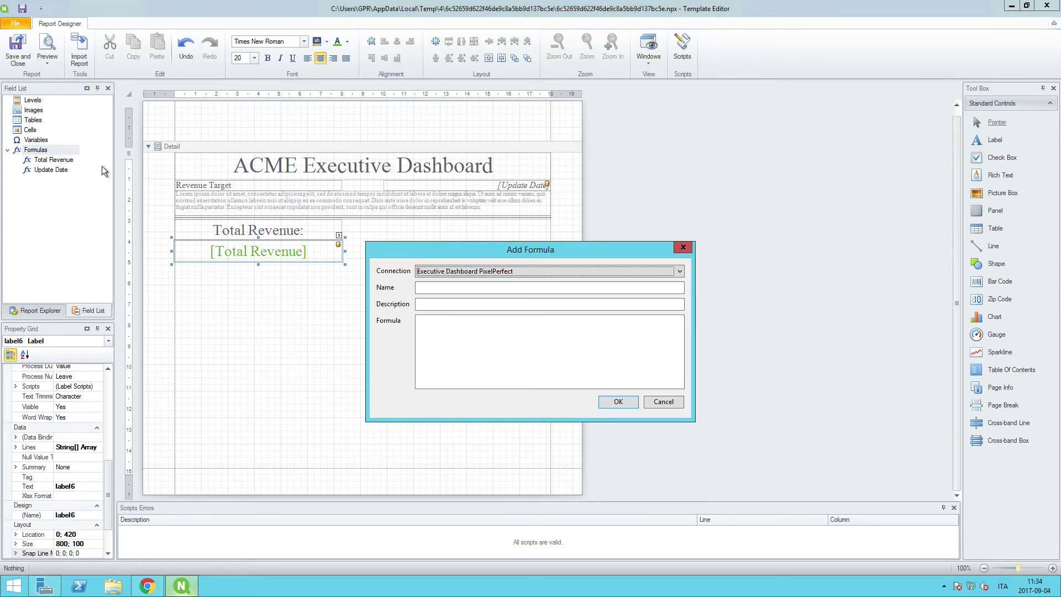
click(430, 287)
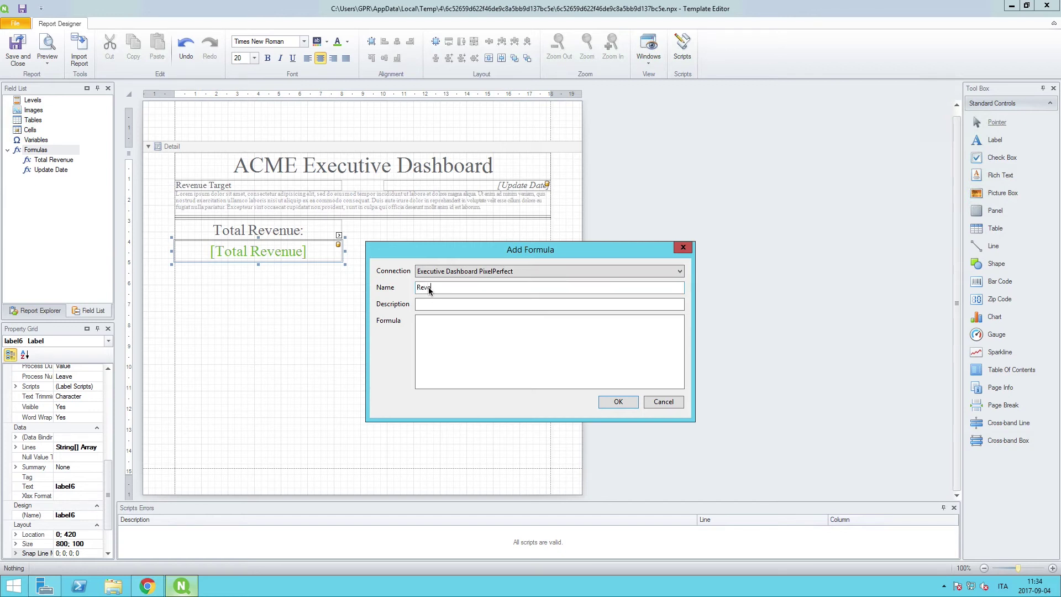
text(Revenue vs Last Year Revenue)
key(Tab)
text(='Revenue vs Last Year Revenue = '& num(Sum({<[Fiscal Year]={$(=vYTDYear)}, FiscalMonthNum={"<=$(vCurrentMonthNum)"}>}[Sales Price]*[Sales Quantity])/Sum({<[Fiscal Year]={$(=(vYTDYear)-1)}, FiscalMonthNum={"<=$(vCurrentMonthNum)"}>}[Sales Price]*[Sales Quantity]), '#,##0%'))
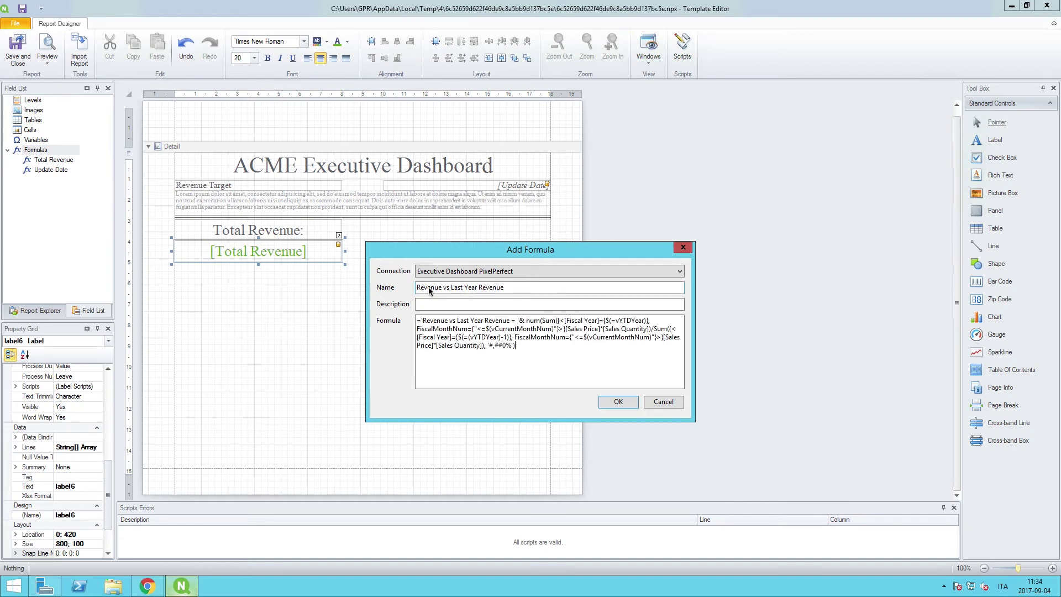
click(617, 402)
Place the Revenue vs Last Year Revenue formula below the double line at the page's right margin and set its font size to 12
click(48, 162)
drag(46, 161, 525, 231)
drag(109, 484, 110, 389)
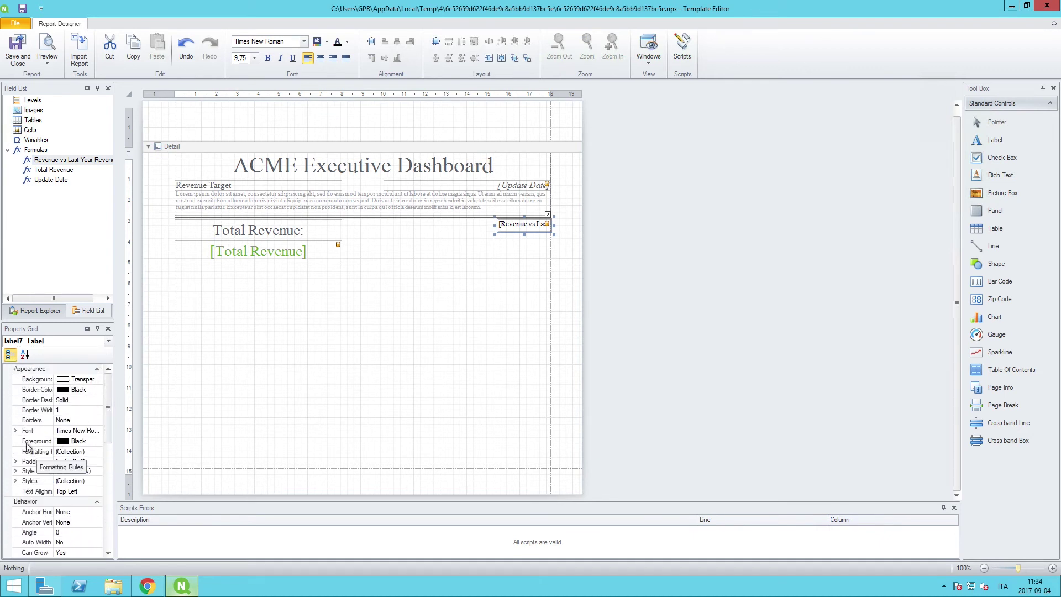
click(16, 430)
click(69, 491)
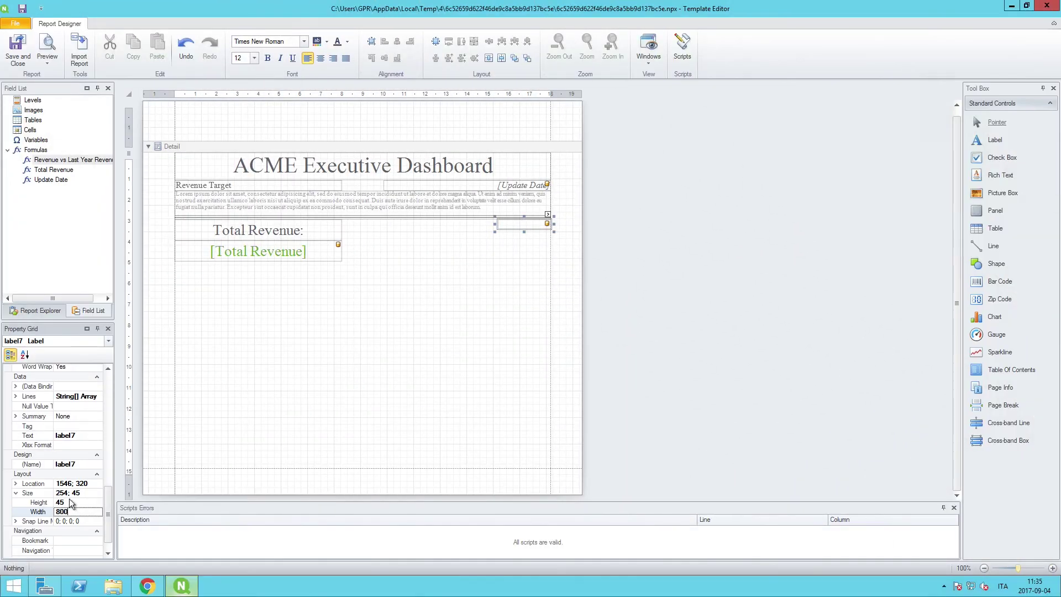
Size the Revenue vs Last Year Revenue field to height 45 and width 800, and move it left to end at the right margin
key(Tab)
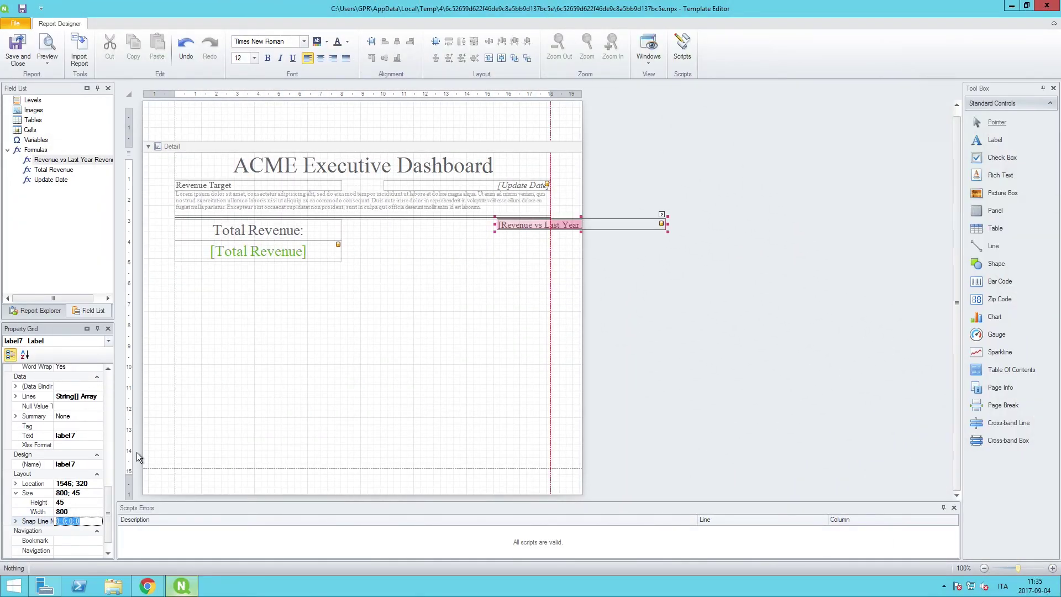
drag(532, 223, 422, 225)
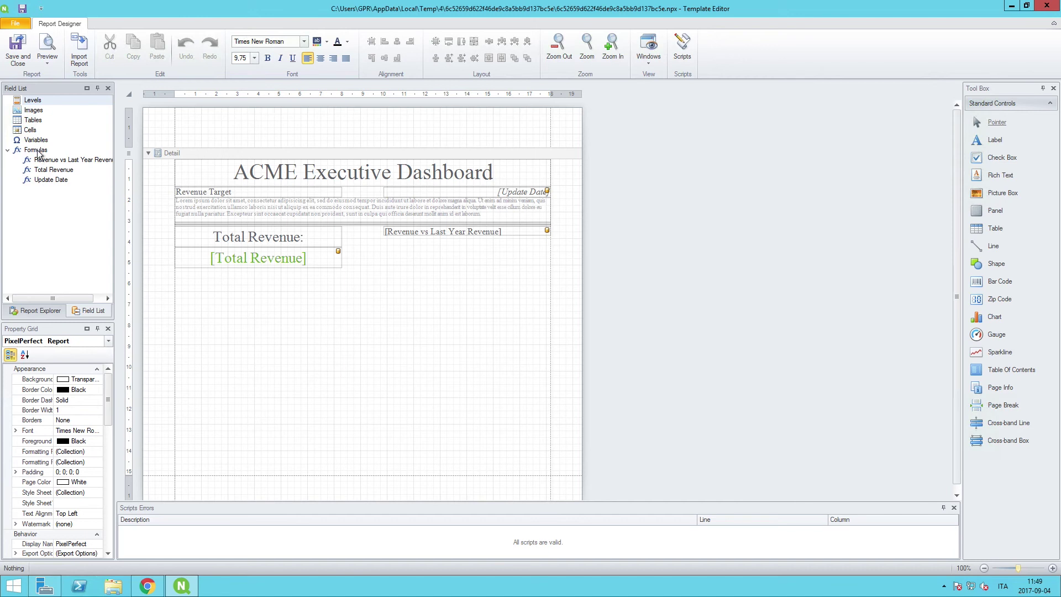
Add a formula named Target Revenue with the expression ='Target Revenue Increase = '& num(1.1, '#,##0%')
right_click(38, 153)
click(69, 162)
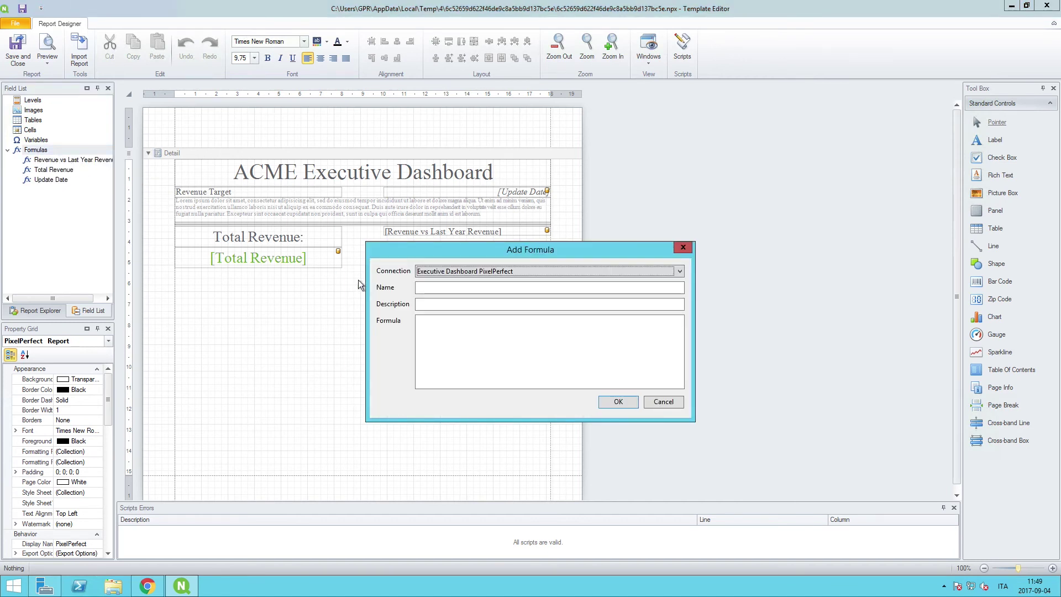
click(426, 288)
text(Target)
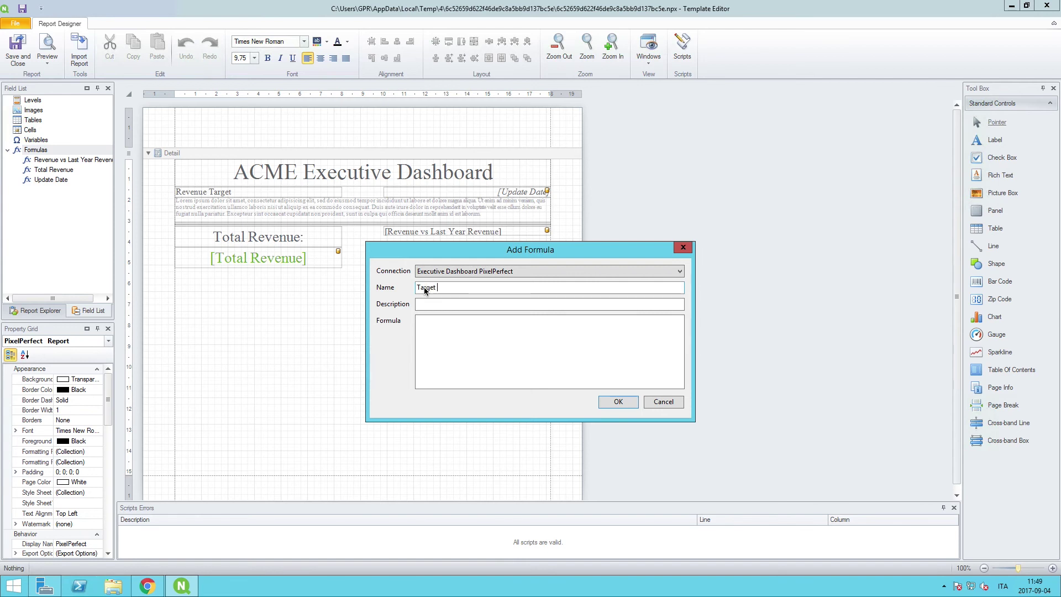
text( Revenue)
key(Tab)
text(='Target Revenue Increase = '& num(1.1, '#,##0%'))
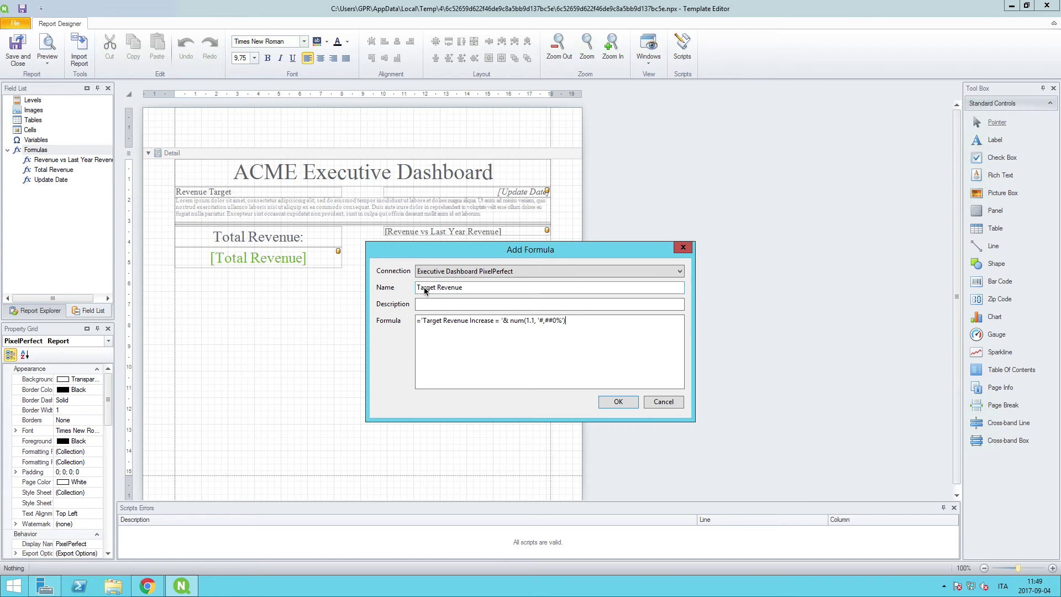
click(616, 402)
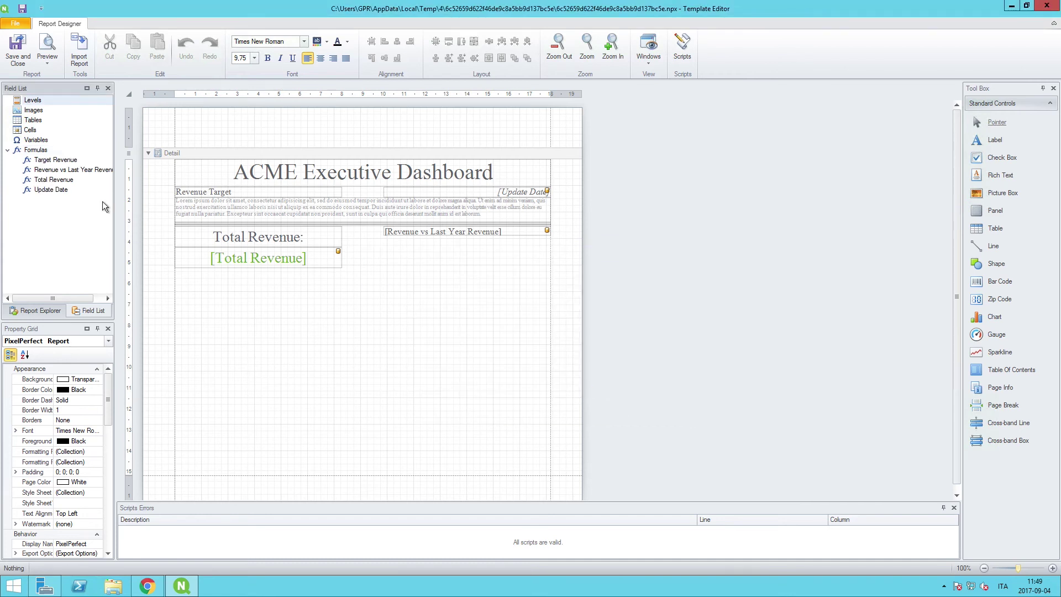
Place the Target Revenue formula directly under Revenue vs Last Year Revenue, ending at the right margin, with font size 10, width 800 and height 45
click(42, 160)
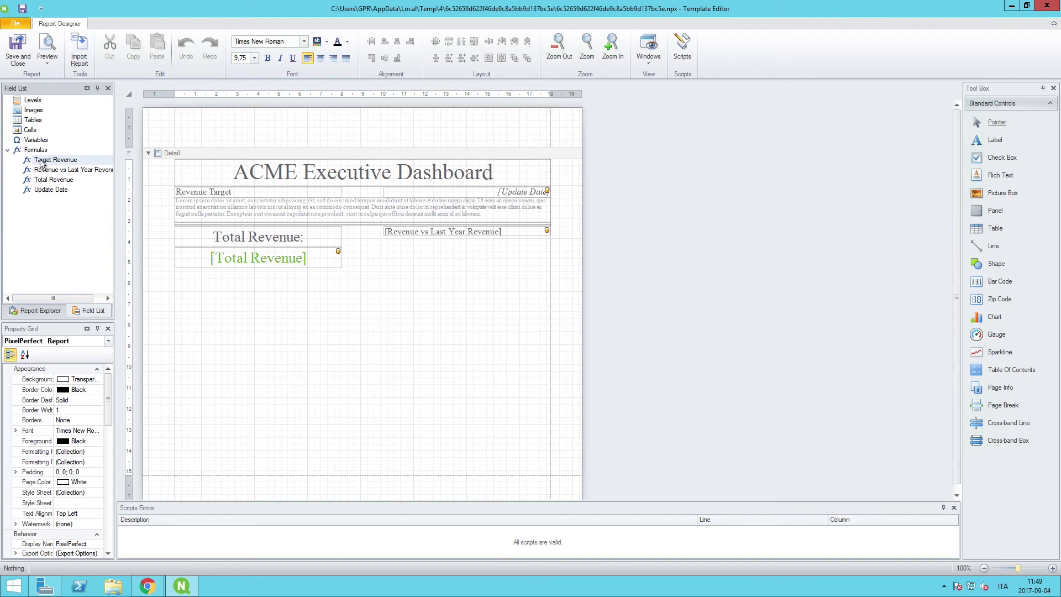
drag(42, 160, 524, 242)
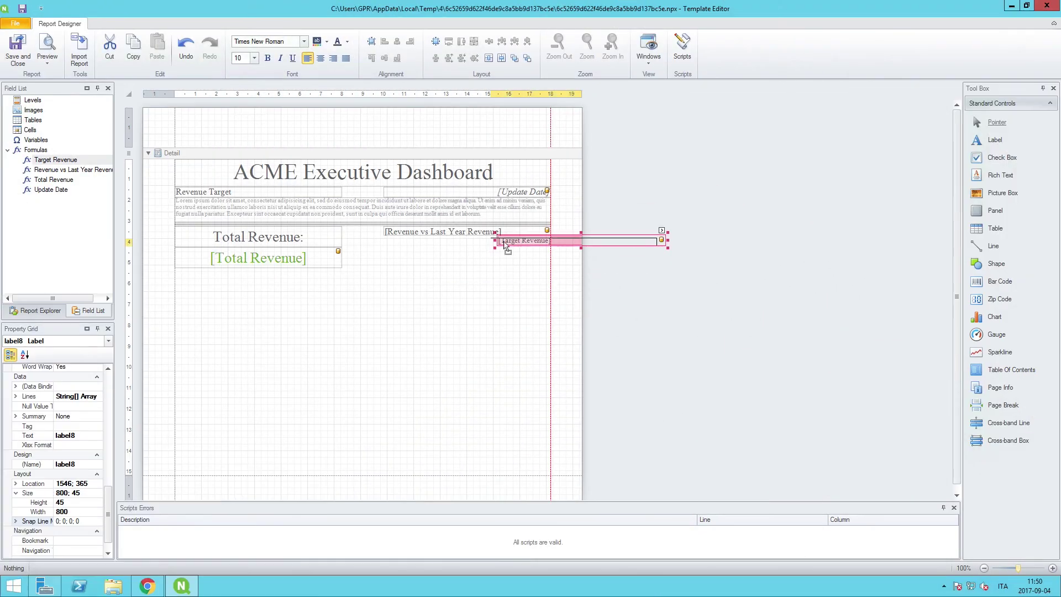
drag(496, 244, 405, 241)
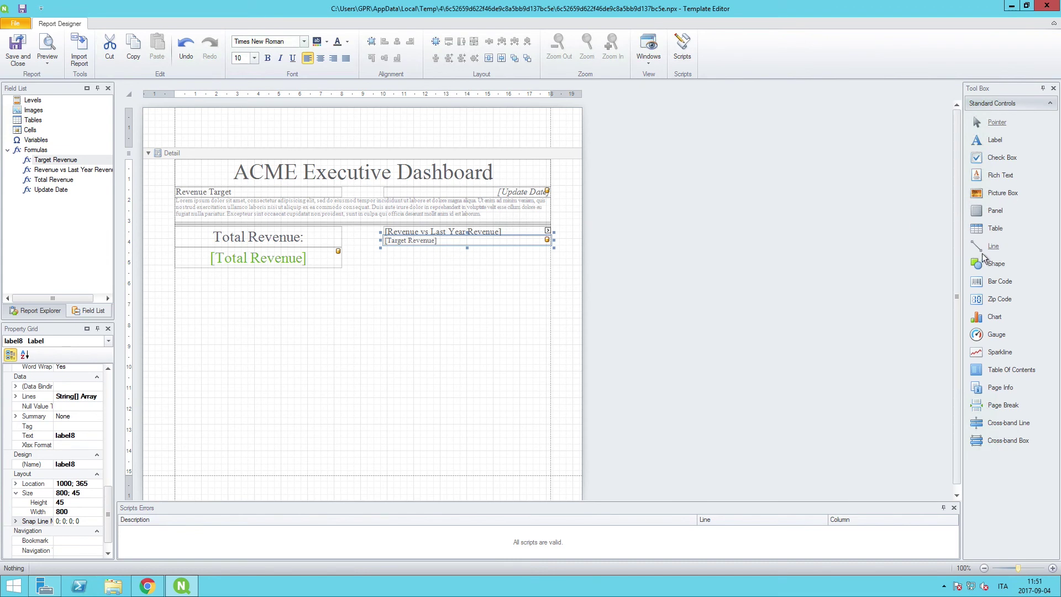
drag(994, 246, 968, 247)
drag(512, 295, 201, 274)
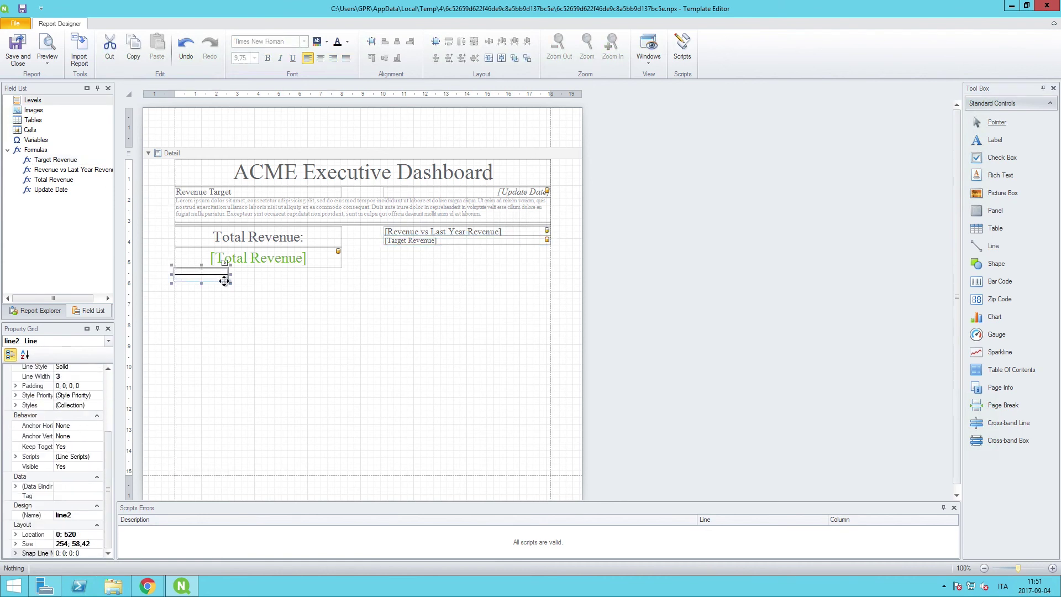
key(ctrl+z)
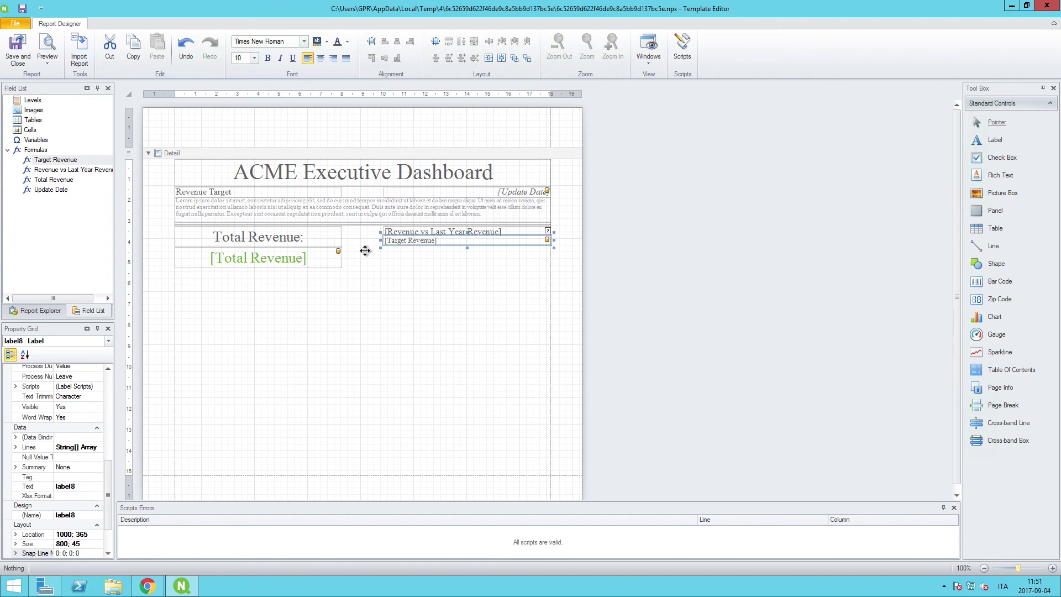
Duplicate the full-width double line above the revenue fields and place the copy just below the Total Revenue field
click(358, 224)
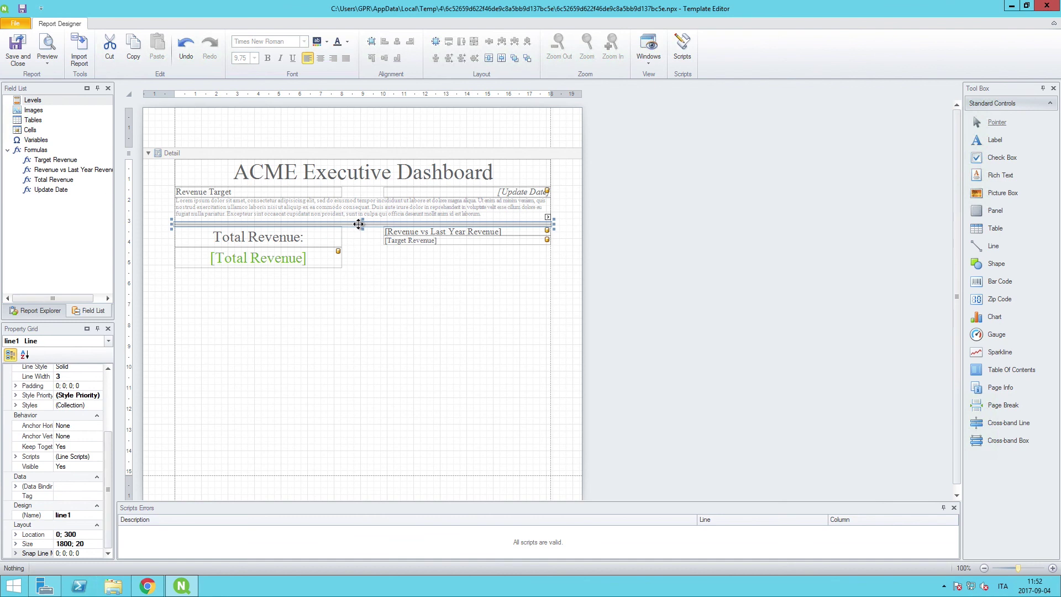
click(356, 285)
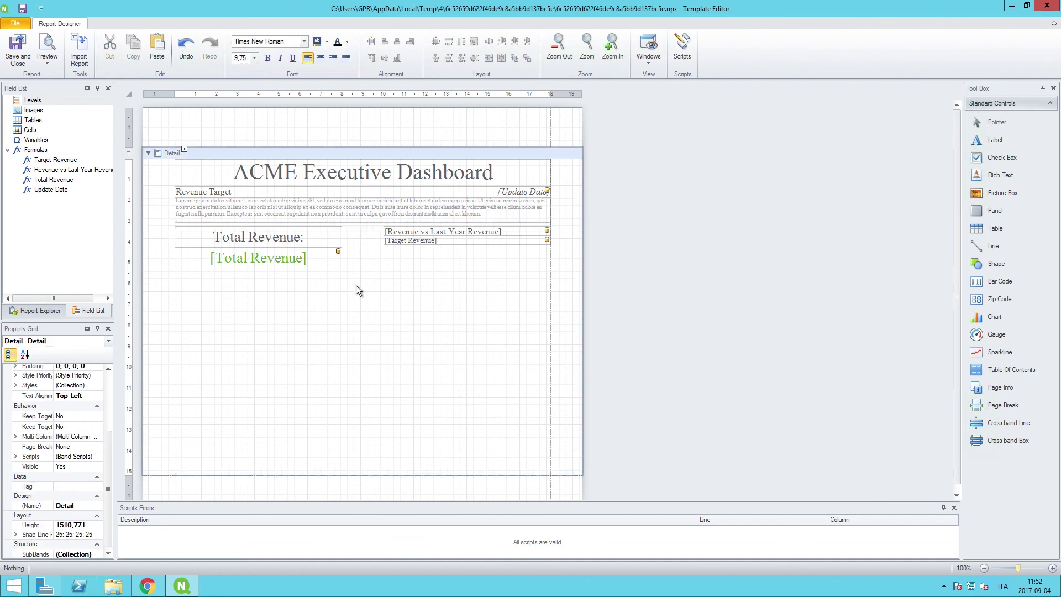
key(ctrl+v)
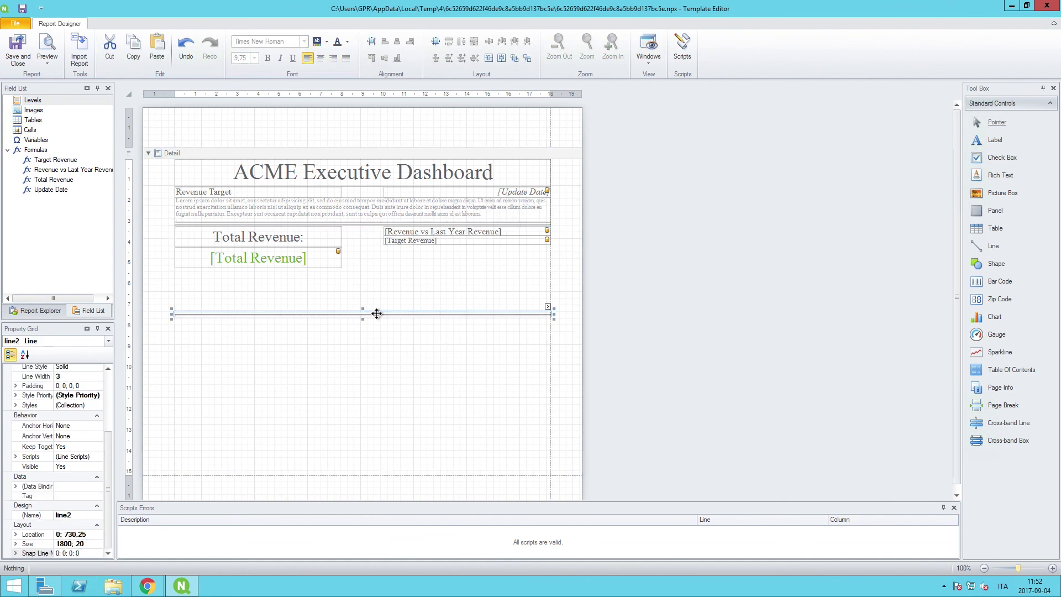
drag(376, 315, 377, 272)
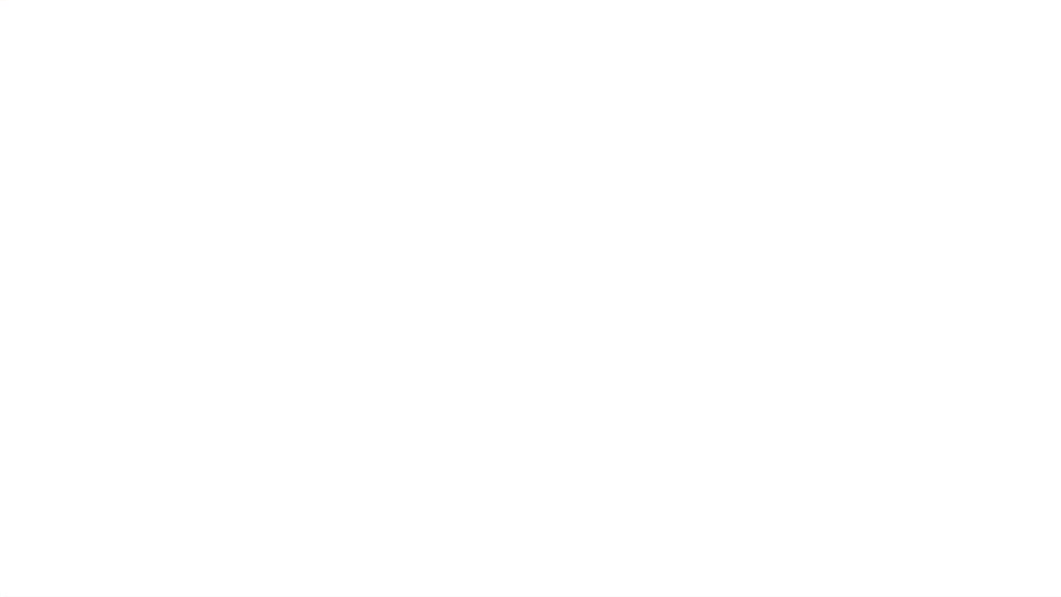